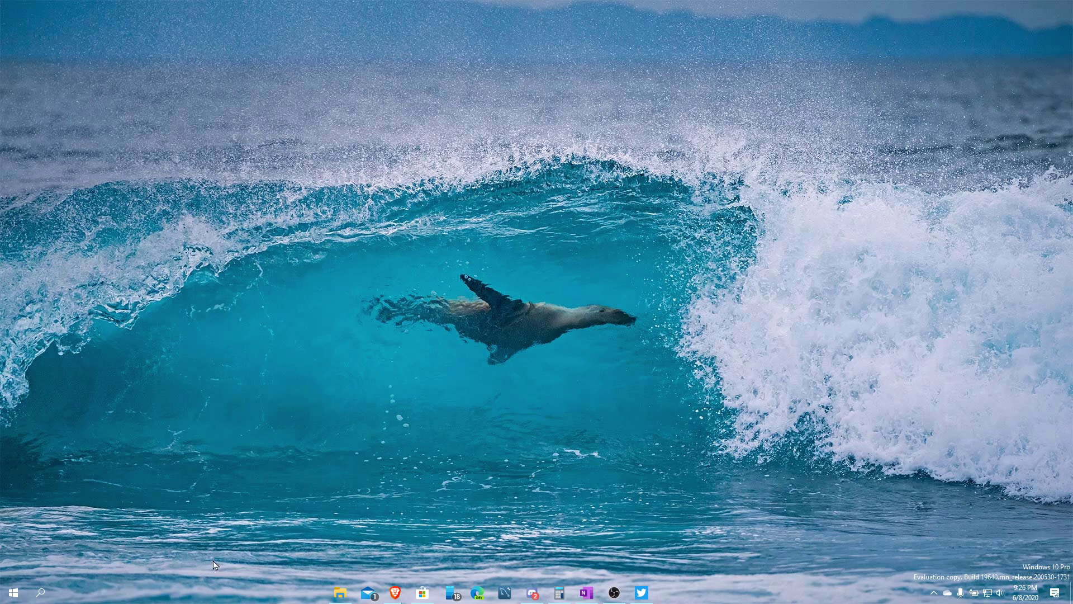
- Launch the TaskbarX Configurator and move its window to the middle of the desktop
{"action": "key", "text": "super"}
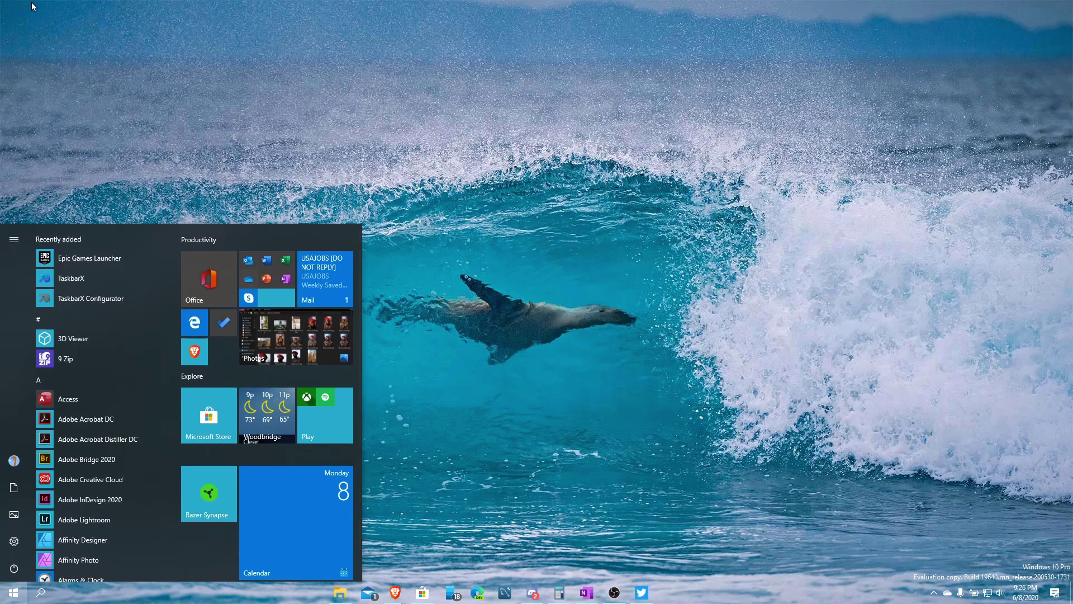
{"action": "left_click", "coordinate": [95, 301]}
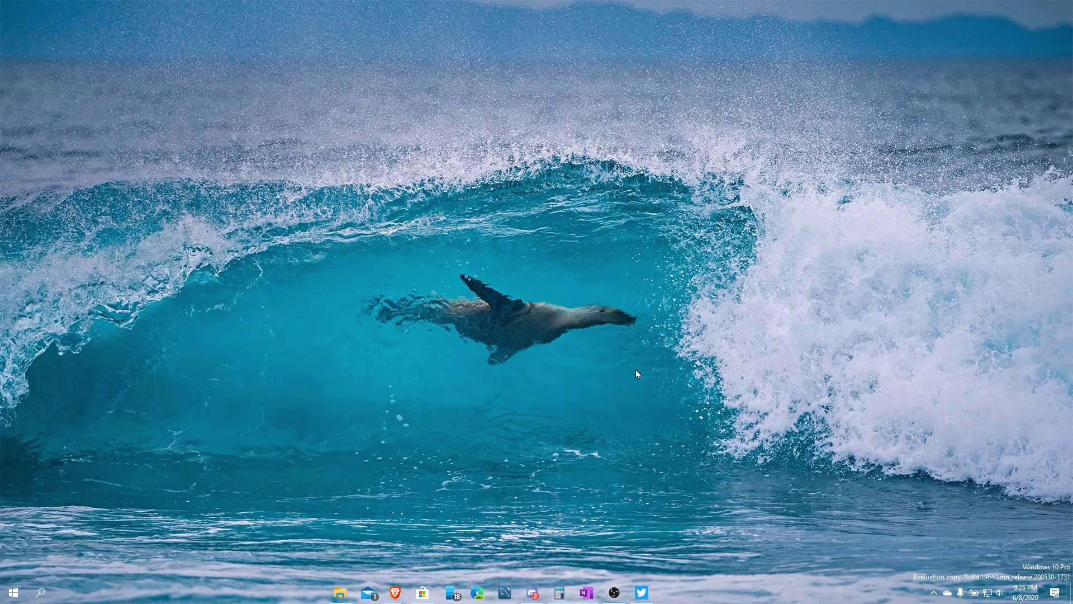
{"action": "left_click_drag", "start_coordinate": [347, 80], "coordinate": [633, 165]}
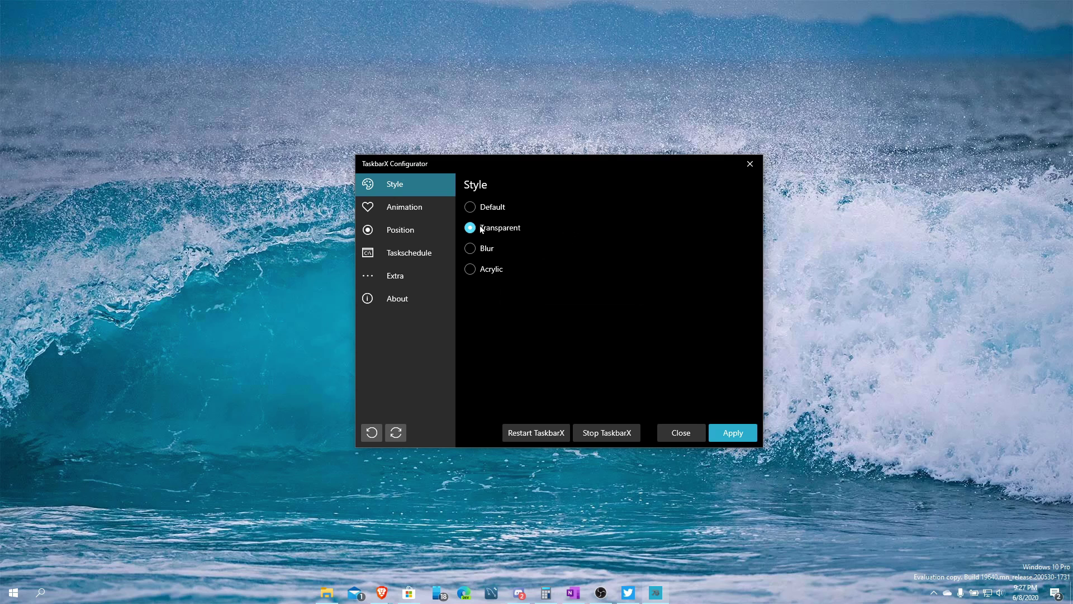
- Try the Default taskbar style and switch it back to Transparent, applying each choice
{"action": "left_click", "coordinate": [486, 206]}
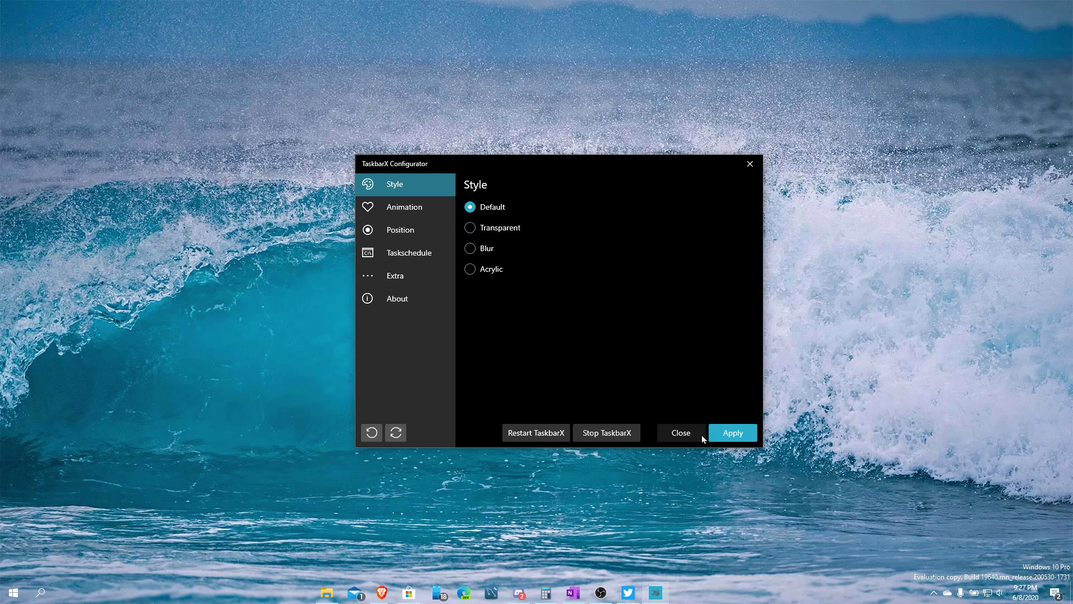
{"action": "left_click", "coordinate": [728, 433]}
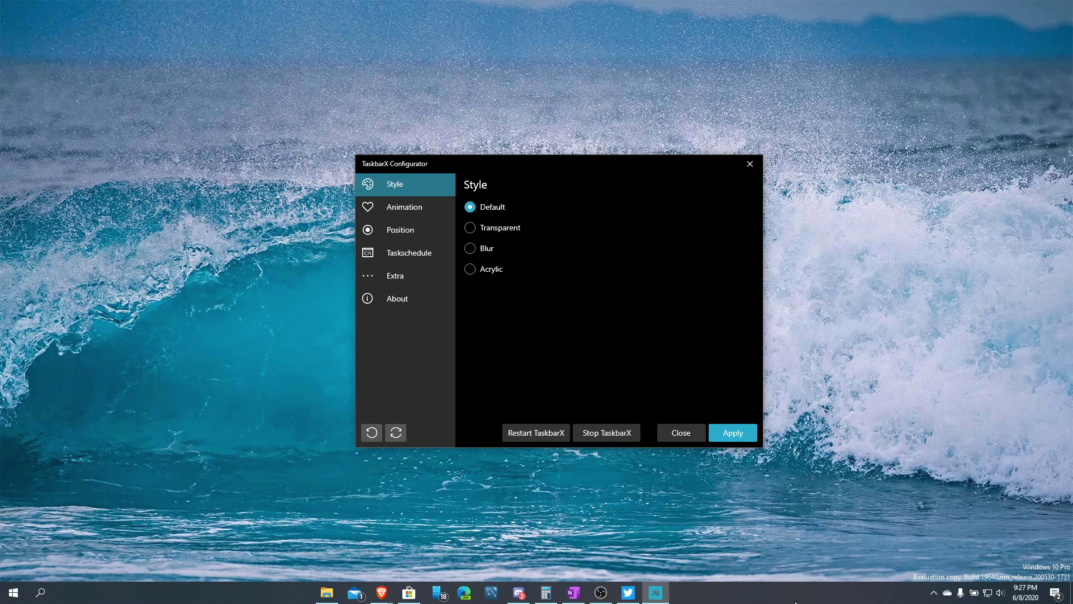
{"action": "mouse_move", "coordinate": [664, 166]}
{"action": "left_mouse_down"}
{"action": "mouse_move", "coordinate": [768, 390]}
{"action": "mouse_move", "coordinate": [793, 376]}
{"action": "mouse_move", "coordinate": [801, 302]}
{"action": "mouse_move", "coordinate": [631, 96]}
{"action": "left_mouse_up"}
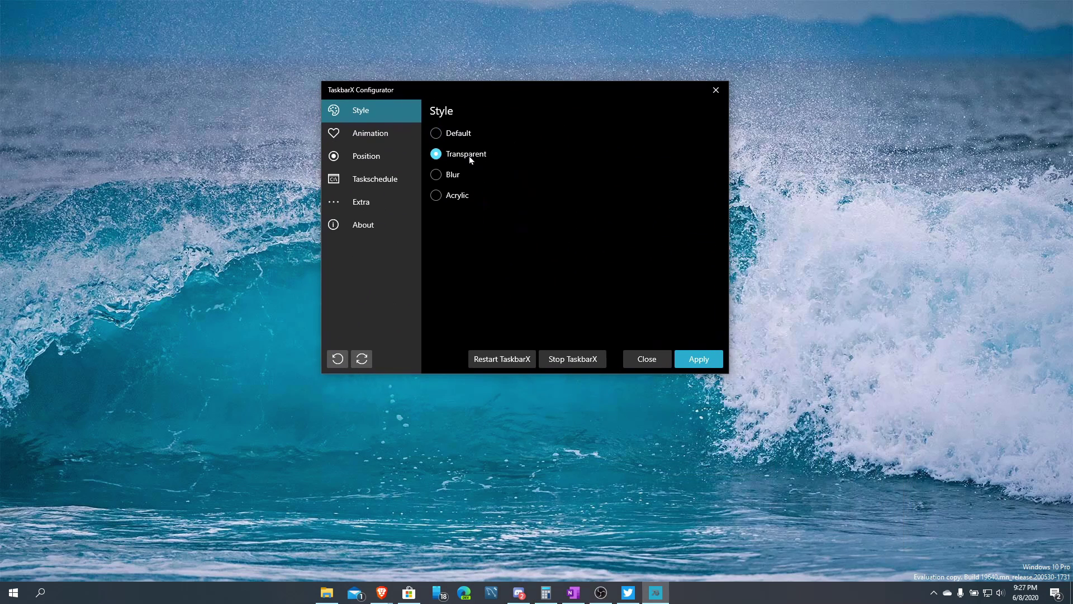
{"action": "left_click", "coordinate": [707, 364]}
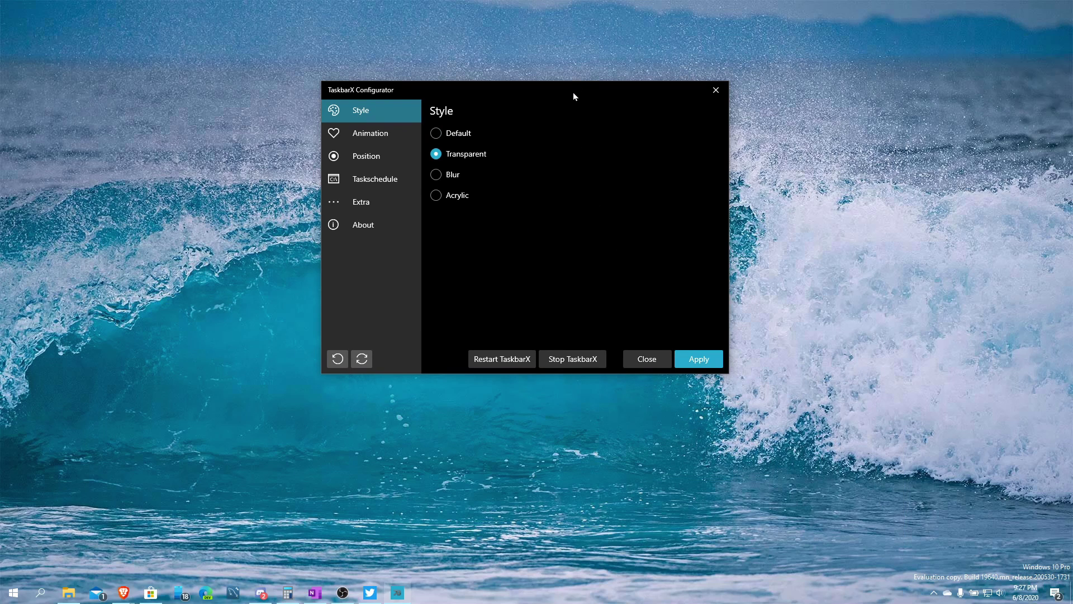
{"action": "left_click_drag", "start_coordinate": [572, 90], "coordinate": [530, 158]}
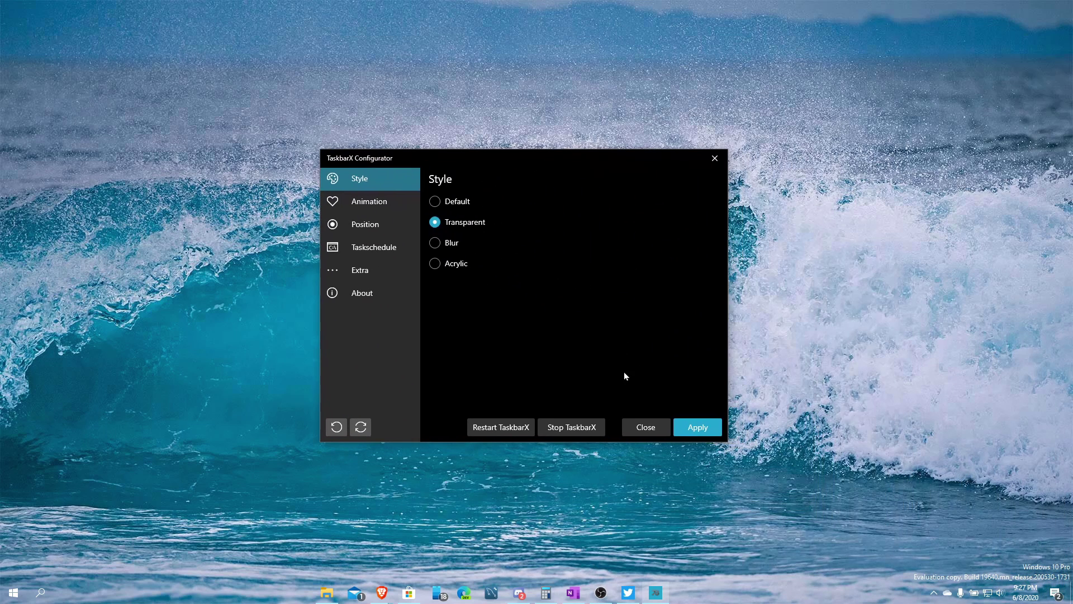
- Try the Blur and Acrylic taskbar styles, repositioning the configurator window to view the taskbar
{"action": "left_click", "coordinate": [435, 243]}
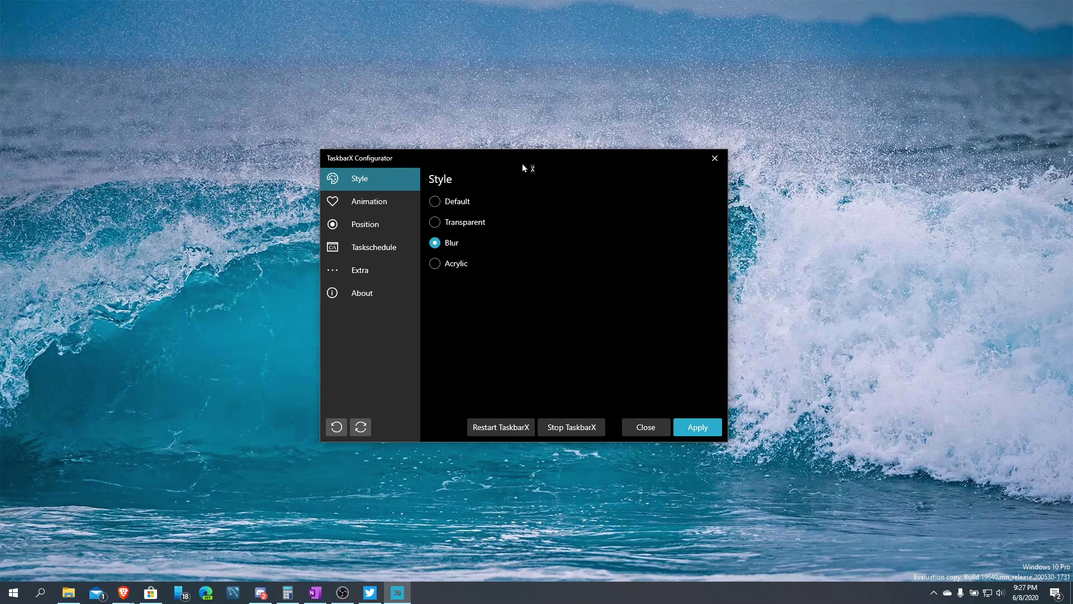
{"action": "left_click_drag", "start_coordinate": [526, 159], "coordinate": [537, 98]}
{"action": "left_click", "coordinate": [446, 207]}
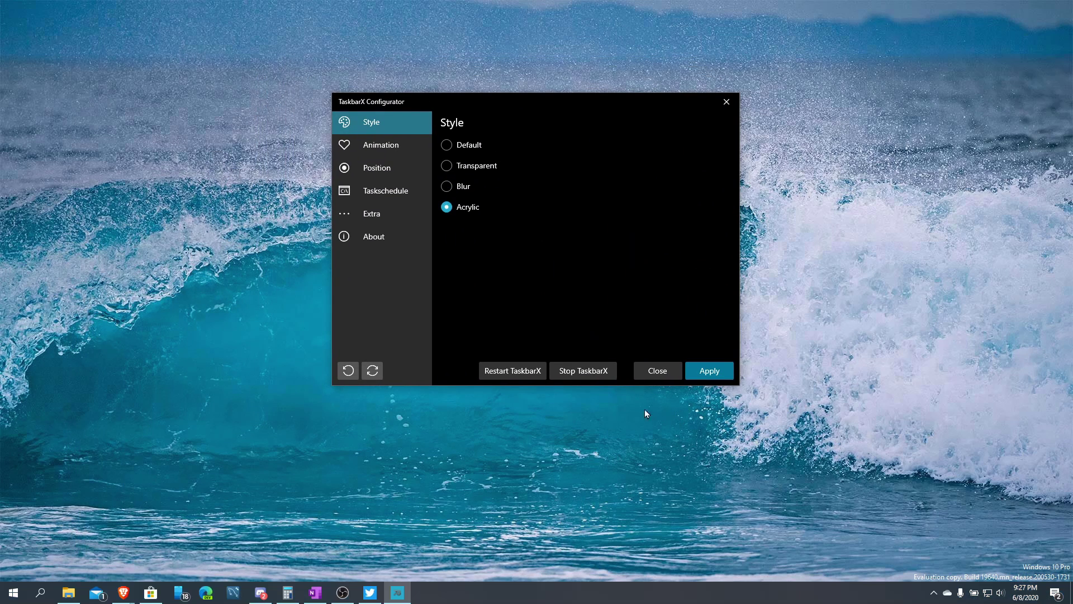
{"action": "mouse_move", "coordinate": [559, 103]}
{"action": "left_mouse_down"}
{"action": "mouse_move", "coordinate": [556, 170]}
{"action": "mouse_move", "coordinate": [416, 286]}
{"action": "mouse_move", "coordinate": [394, 326]}
{"action": "mouse_move", "coordinate": [380, 307]}
{"action": "mouse_move", "coordinate": [371, 317]}
{"action": "mouse_move", "coordinate": [699, 251]}
{"action": "mouse_move", "coordinate": [678, 325]}
{"action": "mouse_move", "coordinate": [708, 386]}
{"action": "mouse_move", "coordinate": [665, 370]}
{"action": "mouse_move", "coordinate": [686, 358]}
{"action": "mouse_move", "coordinate": [648, 358]}
{"action": "mouse_move", "coordinate": [696, 335]}
{"action": "mouse_move", "coordinate": [563, 150]}
{"action": "mouse_move", "coordinate": [557, 121]}
{"action": "left_mouse_up"}
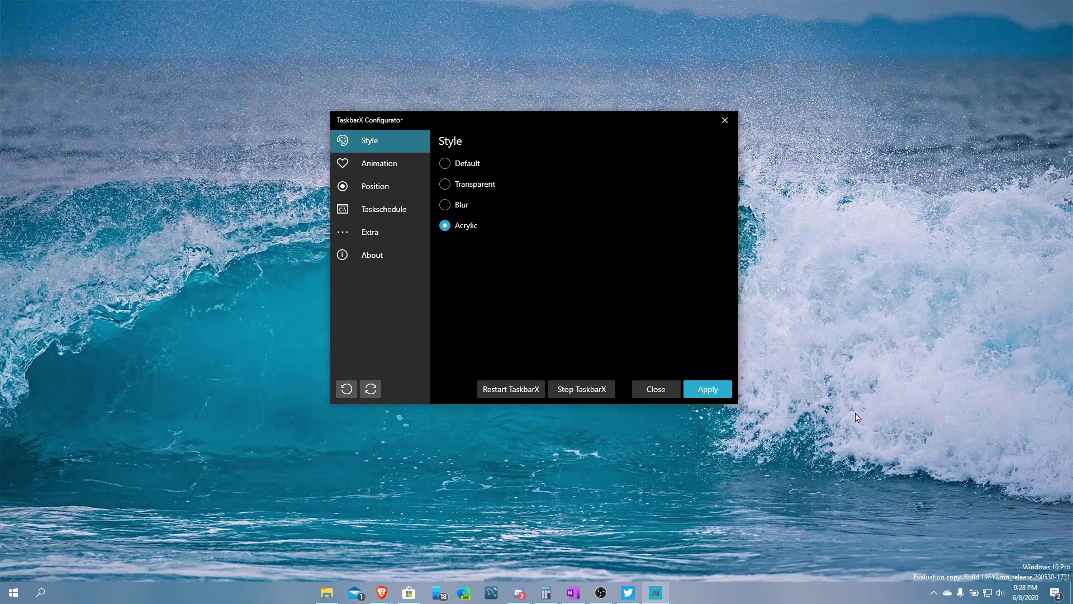
- Apply the Transparent style to the taskbar
{"action": "left_click", "coordinate": [446, 184]}
{"action": "left_click", "coordinate": [707, 389]}
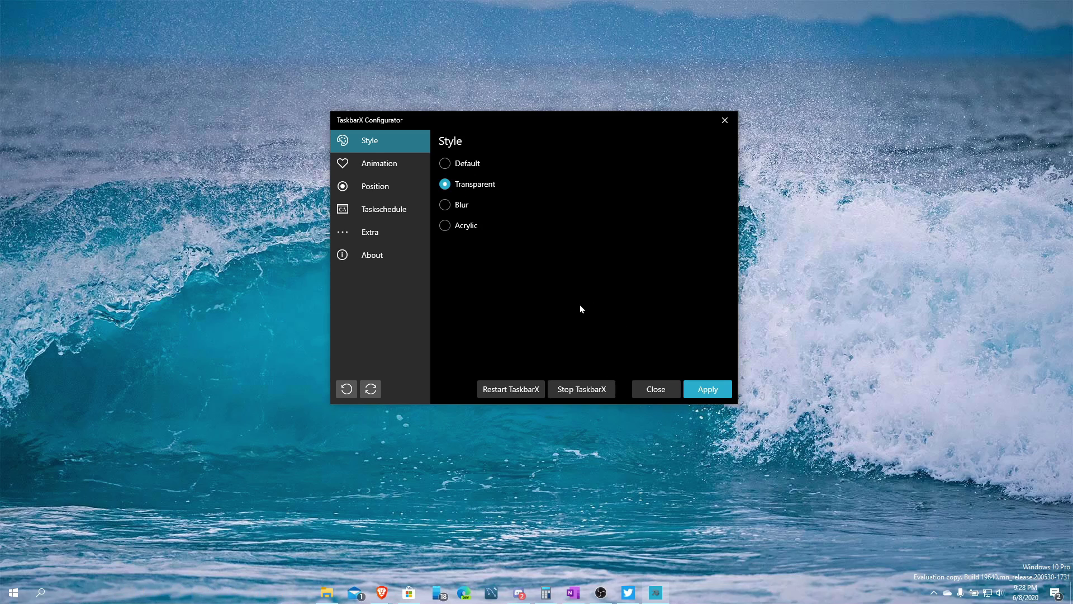
- Review the available Animation Style and Animation Style OnBattery options and the Animation Speed setting
{"action": "left_click", "coordinate": [391, 165]}
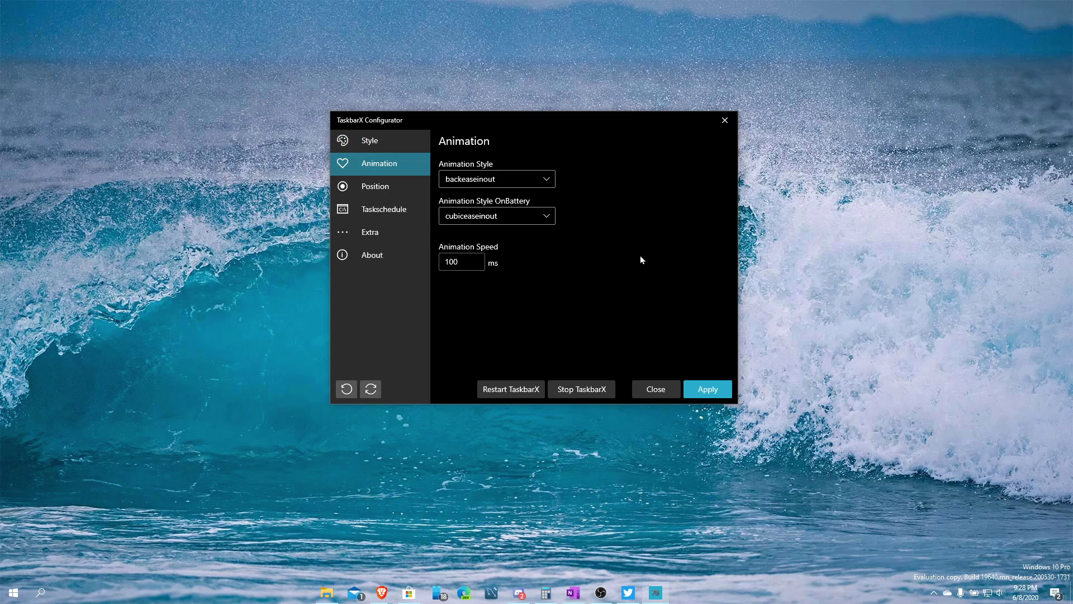
{"action": "left_click", "coordinate": [531, 183]}
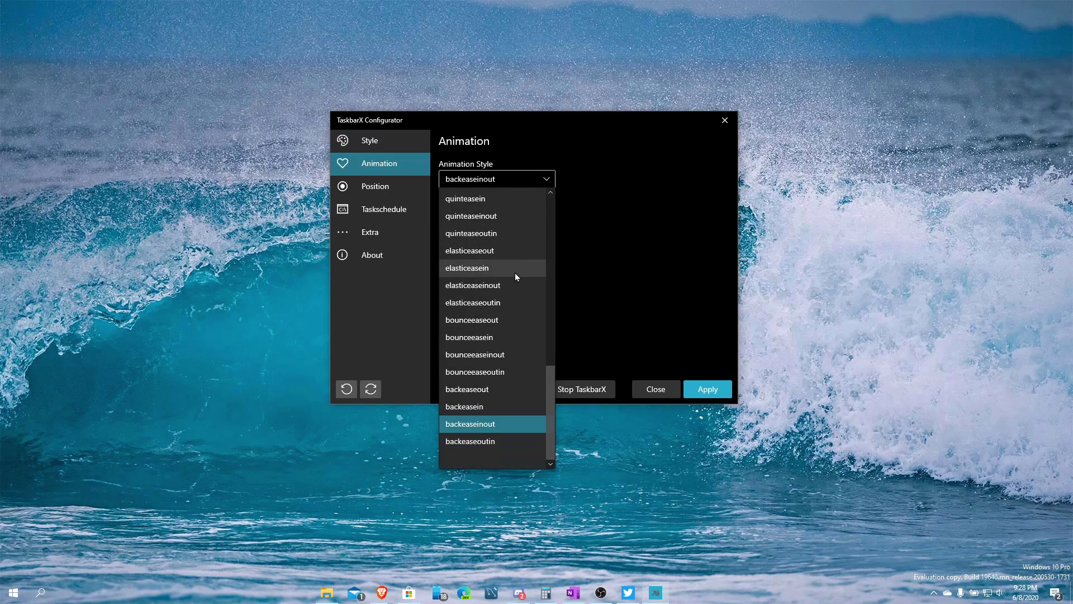
{"action": "scroll", "coordinate": [503, 316], "scroll_direction": "up", "scroll_amount": 9}
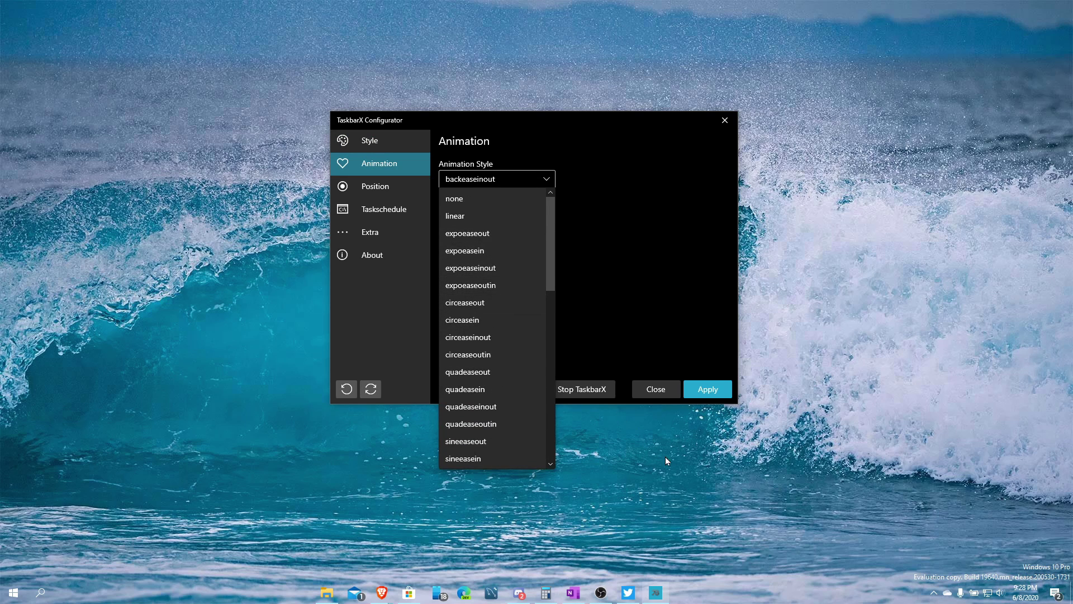
{"action": "left_click", "coordinate": [642, 333]}
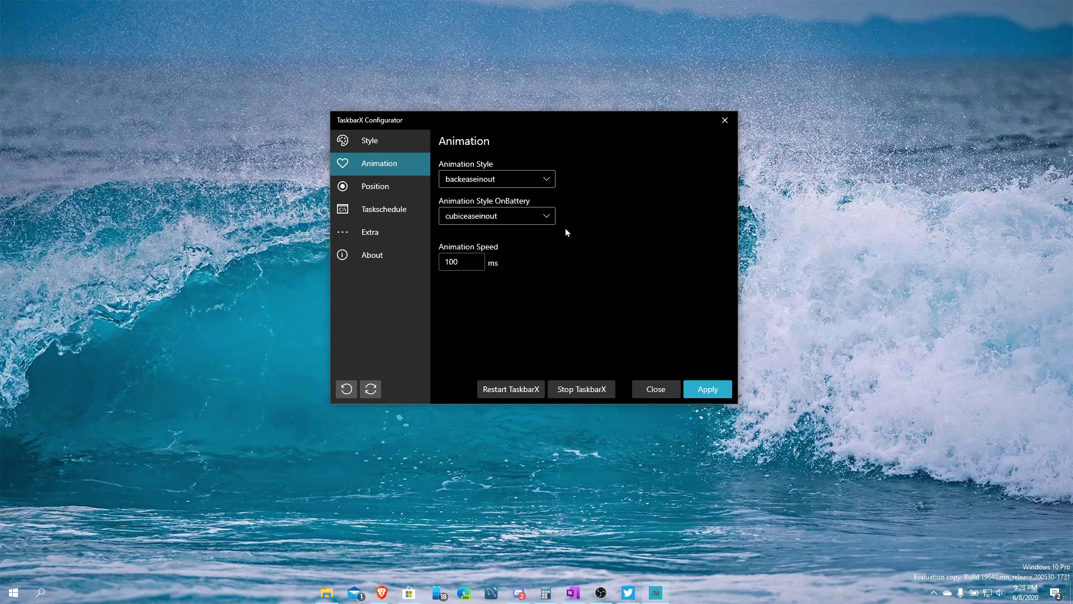
{"action": "left_click", "coordinate": [526, 216]}
{"action": "scroll", "coordinate": [503, 240], "scroll_direction": "up", "scroll_amount": 3}
{"action": "scroll", "coordinate": [503, 243], "scroll_direction": "up", "scroll_amount": 2}
{"action": "left_click", "coordinate": [616, 262]}
{"action": "left_click", "coordinate": [467, 263]}
- Set the Primary Taskbar Offset to 10 px and apply it
{"action": "left_click", "coordinate": [387, 188]}
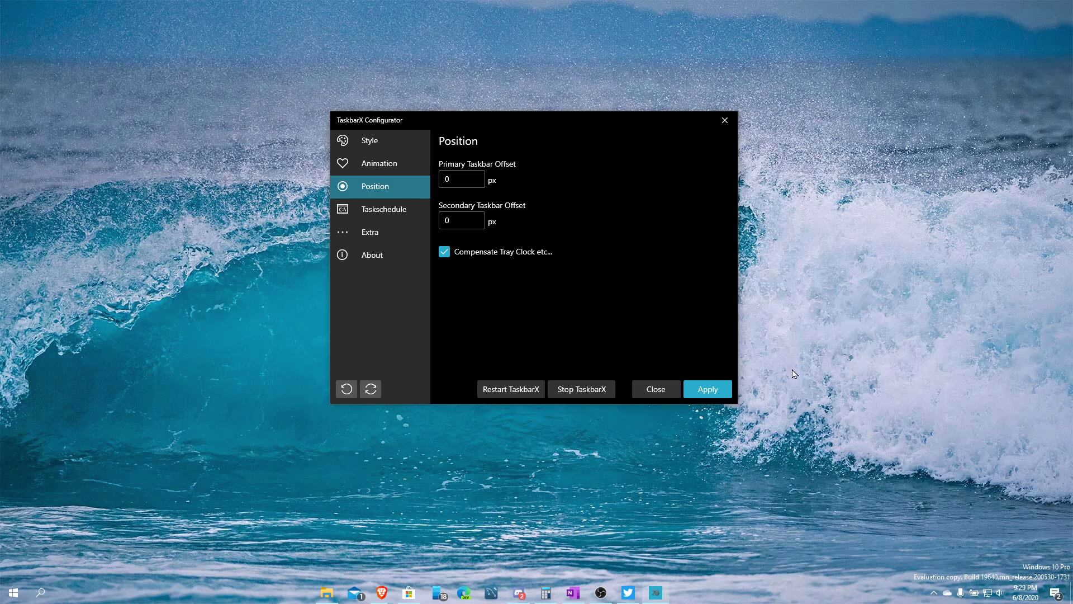
{"action": "left_click", "coordinate": [468, 180]}
{"action": "key", "text": "ctrl+a"}
{"action": "type", "text": "10"}
{"action": "left_click", "coordinate": [706, 390]}
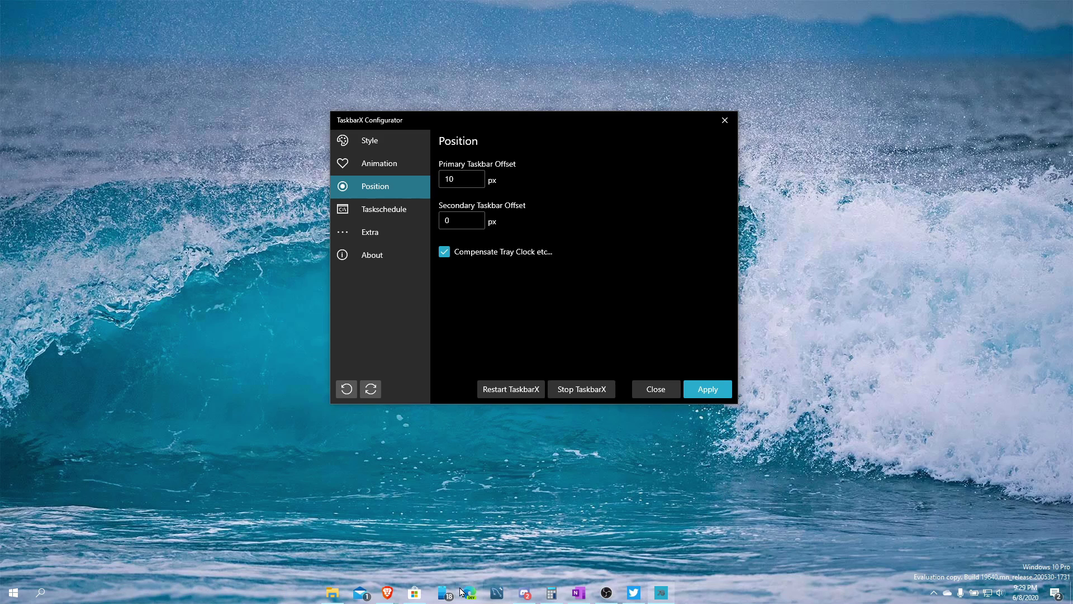
- Increase the Primary Taskbar Offset to 100 px and apply it
{"action": "left_click", "coordinate": [462, 181]}
{"action": "type", "text": "0"}
{"action": "left_click", "coordinate": [699, 386]}
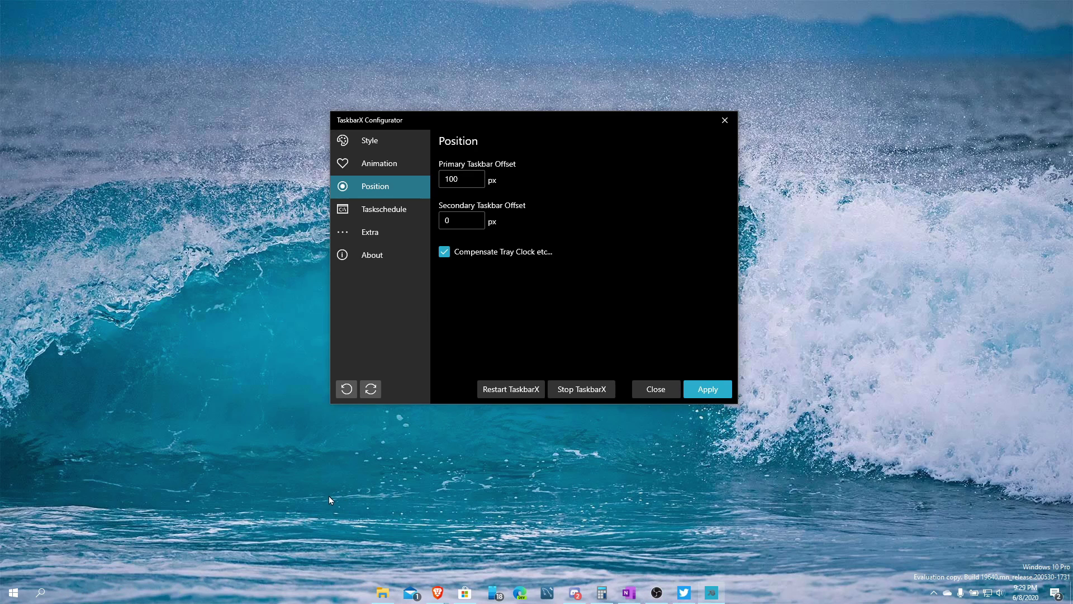
- Try a Primary Taskbar Offset of 1000 px and check access to the hidden tray icons
{"action": "left_click", "coordinate": [474, 177]}
{"action": "left_click", "coordinate": [722, 387]}
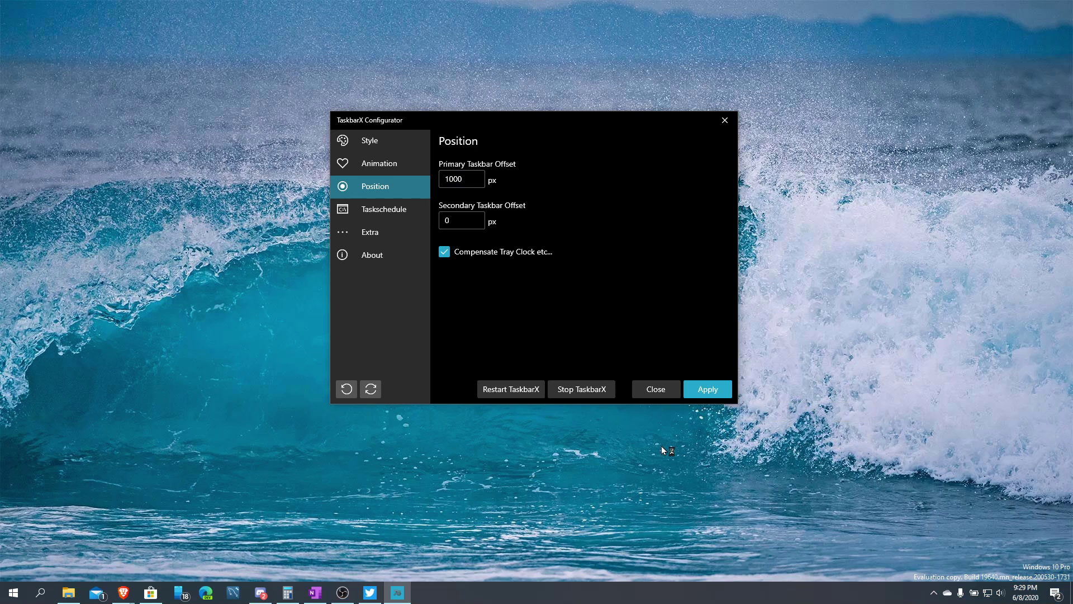
{"action": "left_click", "coordinate": [935, 593]}
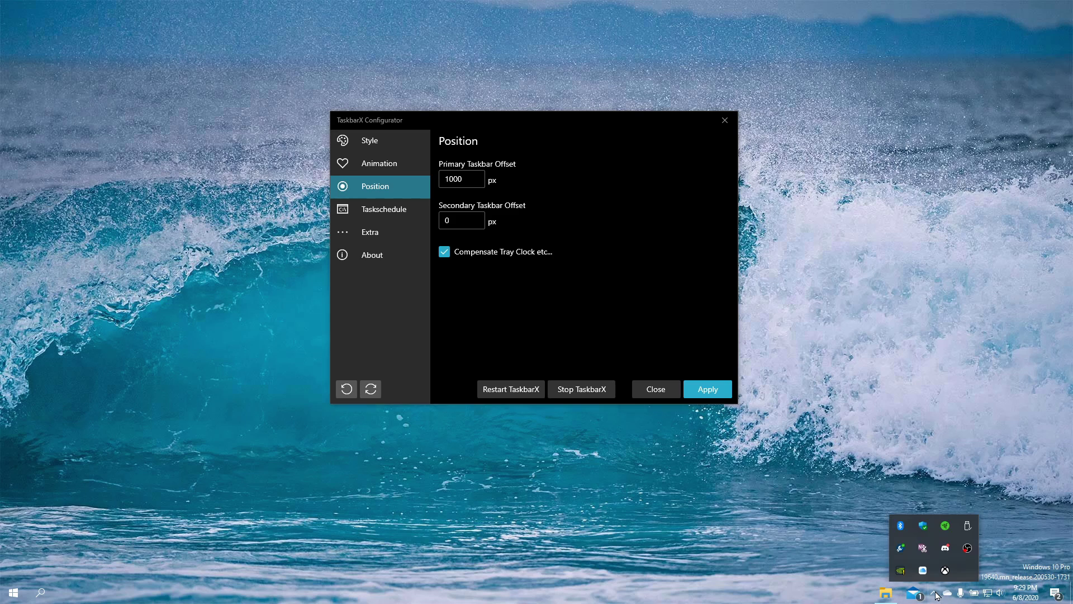
{"action": "left_click", "coordinate": [934, 594]}
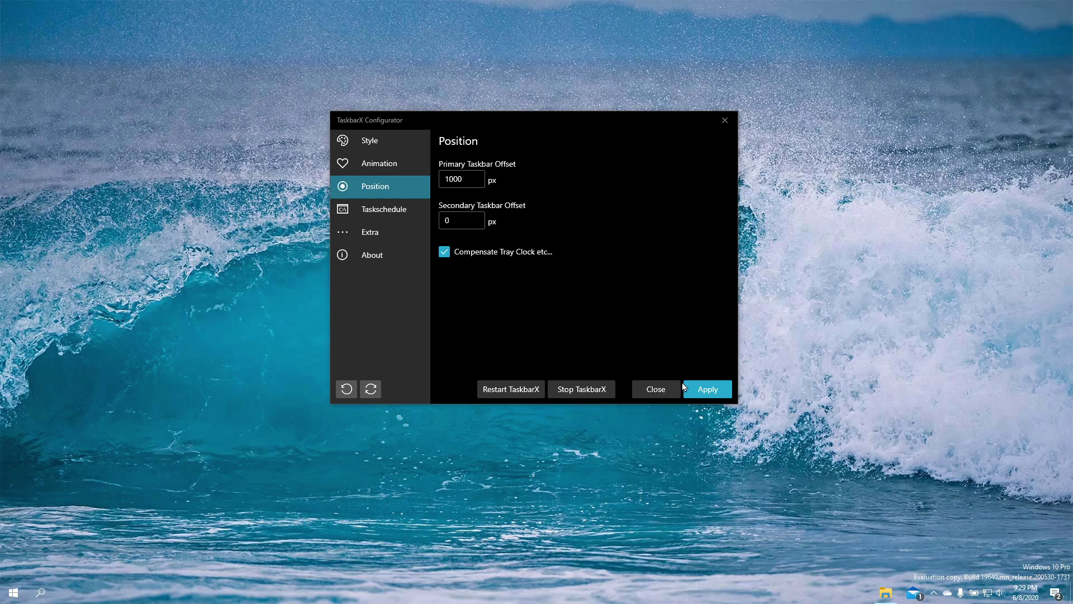
- Reduce the Primary Taskbar Offset to 100 px and reset it to 0 px, applying each value
{"action": "left_click", "coordinate": [460, 180]}
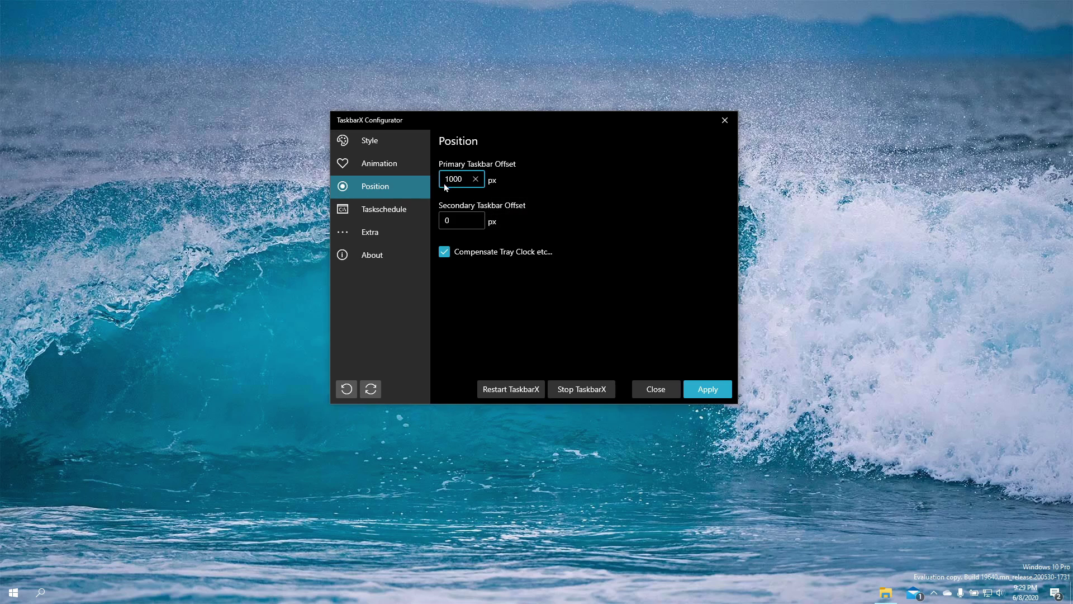
{"action": "left_click", "coordinate": [698, 389]}
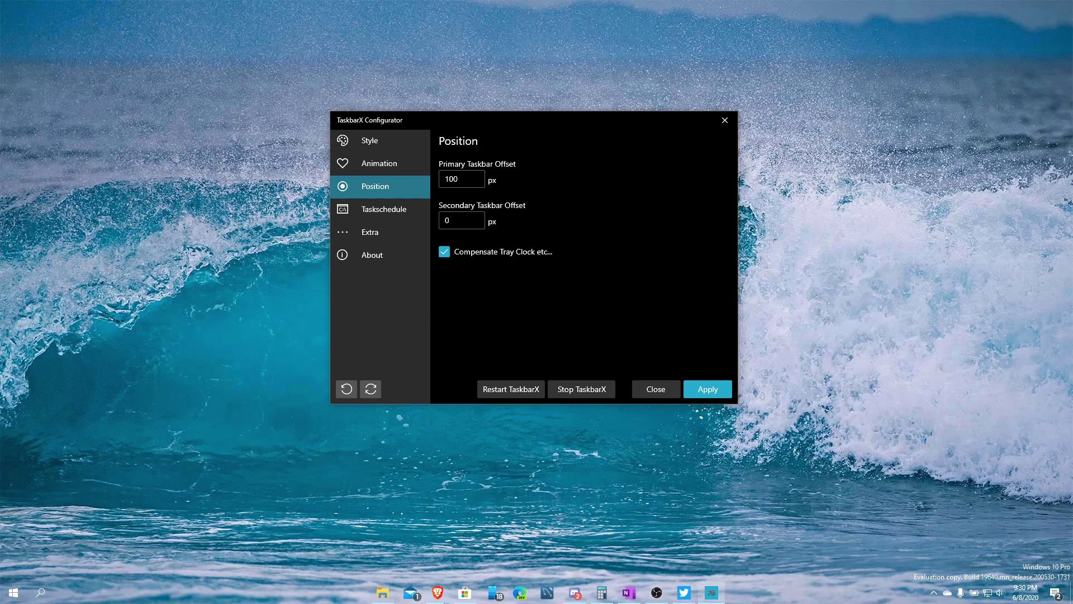
{"action": "key", "text": "Tab"}
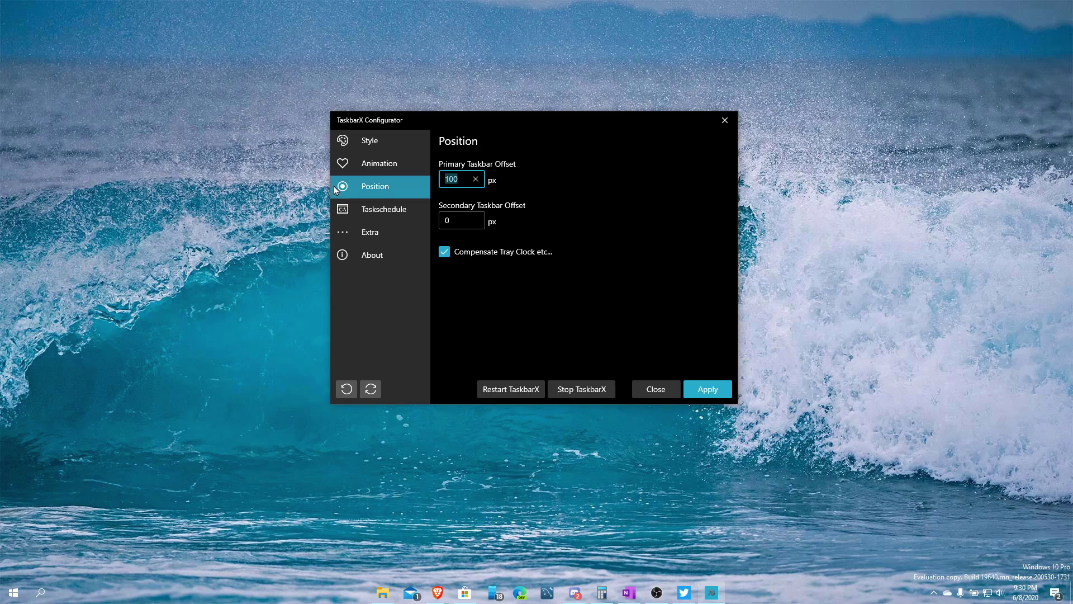
{"action": "type", "text": "0"}
{"action": "left_click", "coordinate": [706, 389]}
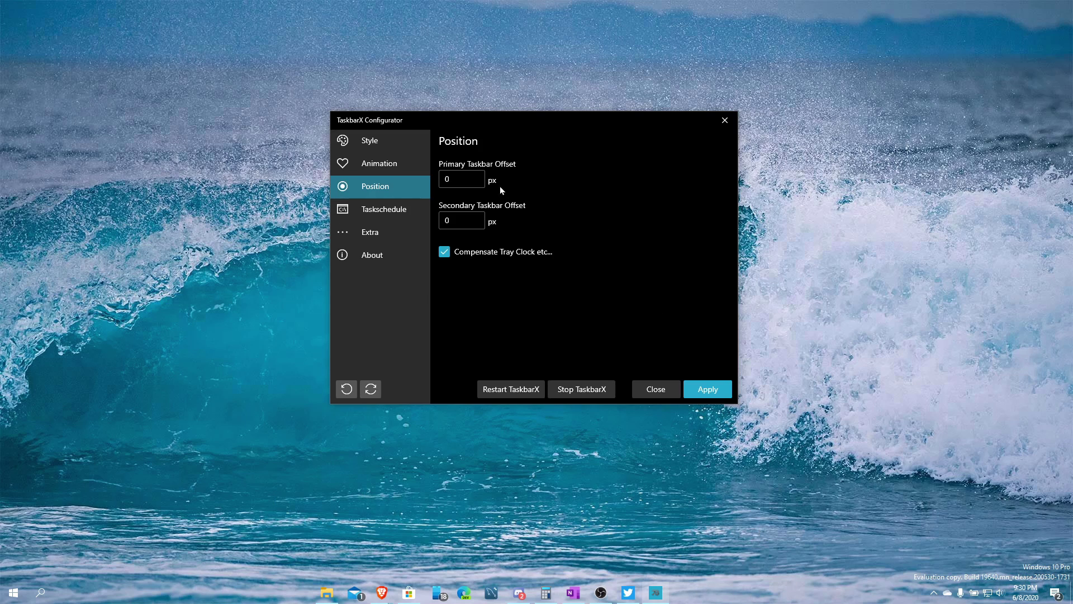
- Review the Taskschedule delay setting and compare it with the Position settings
{"action": "left_click", "coordinate": [393, 210]}
{"action": "left_click", "coordinate": [387, 186]}
{"action": "left_click", "coordinate": [391, 209]}
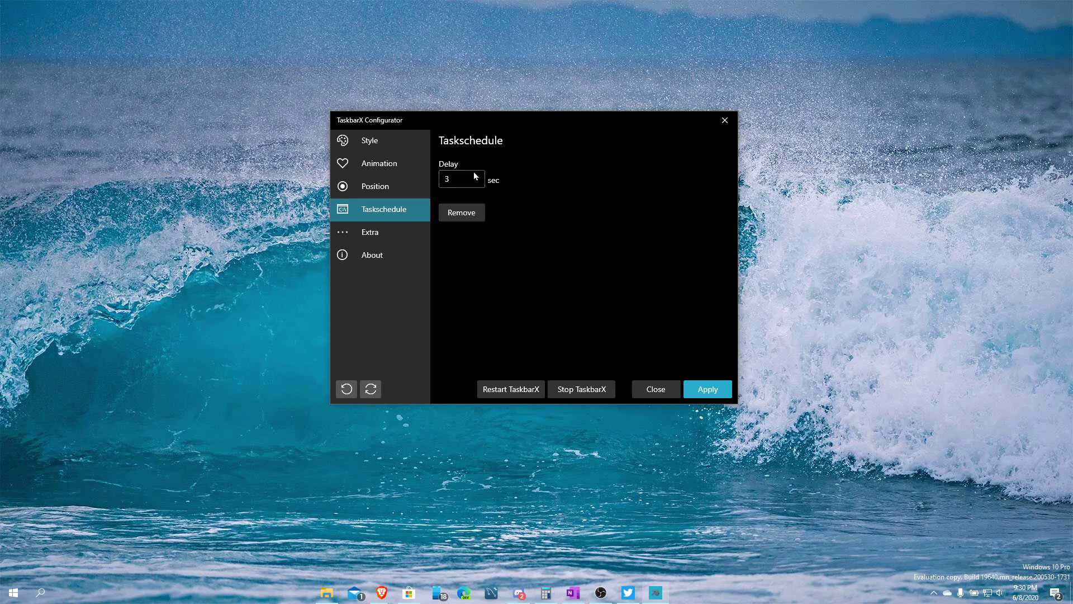
{"action": "mouse_move", "coordinate": [471, 176]}
{"action": "left_click", "coordinate": [468, 179]}
{"action": "left_click", "coordinate": [376, 187]}
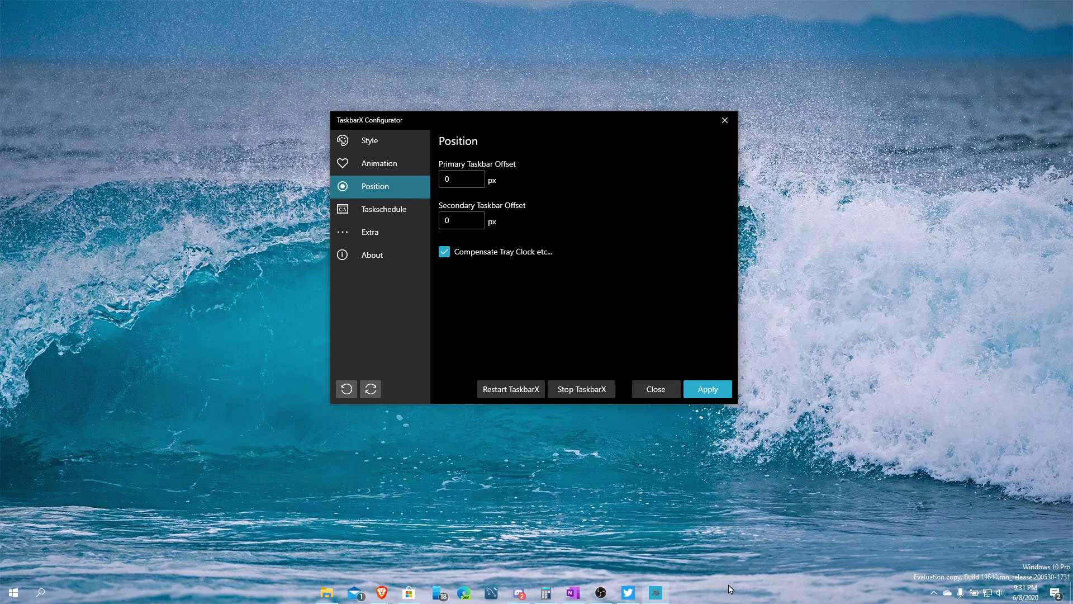
{"action": "left_click", "coordinate": [365, 210]}
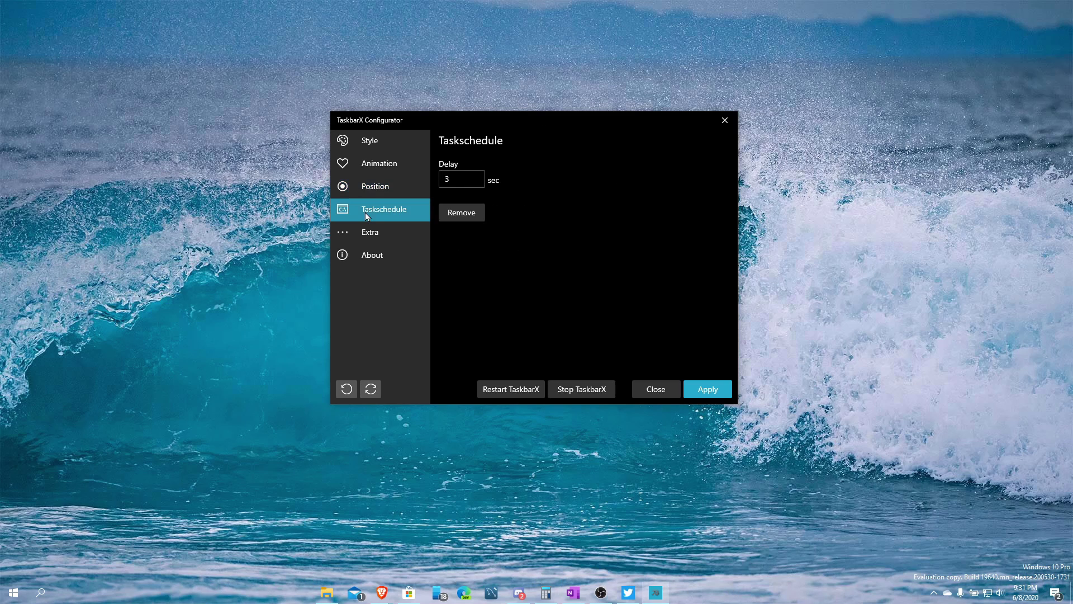
- Review the Extra options, including the descriptions for updating taskbar toolbars and pausing the looper for fullscreen apps
{"action": "left_click", "coordinate": [377, 230]}
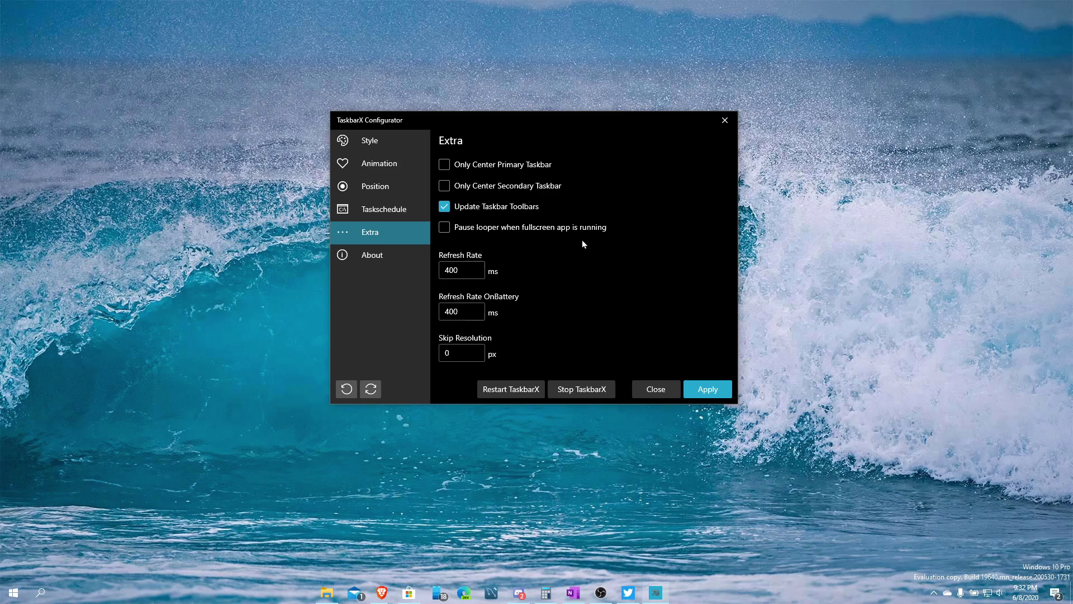
{"action": "mouse_move", "coordinate": [518, 206]}
{"action": "mouse_move", "coordinate": [570, 229]}
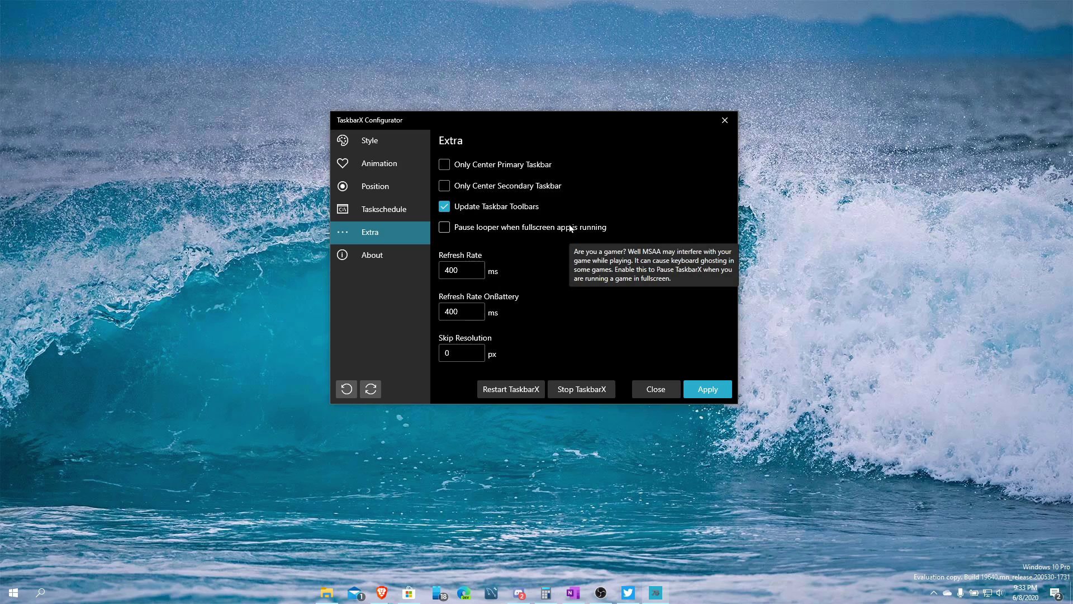
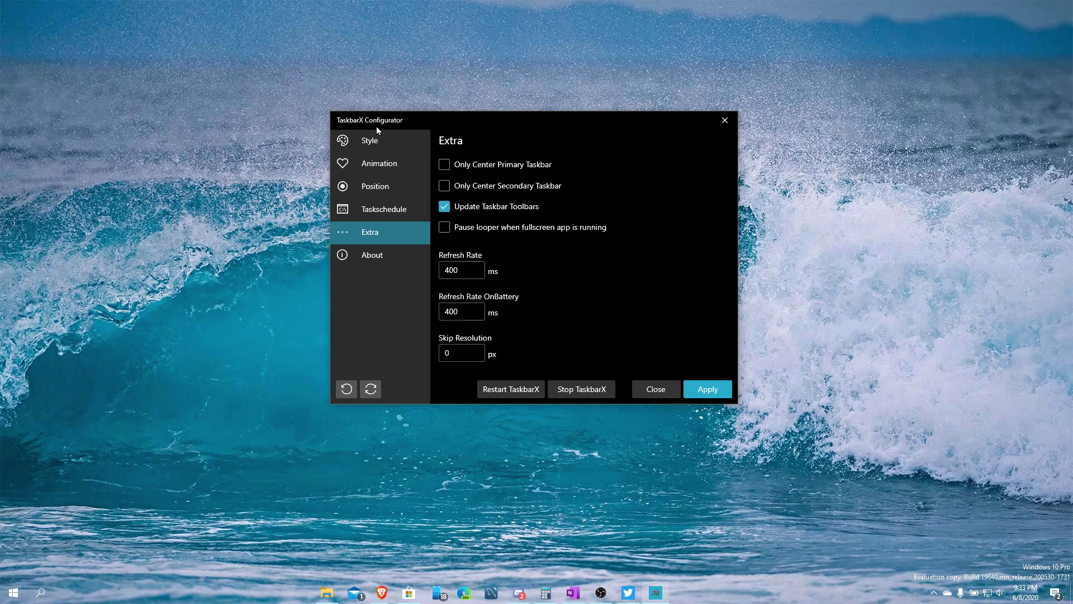
- Return to the Style settings and display the notification center from the taskbar
{"action": "left_click", "coordinate": [373, 140]}
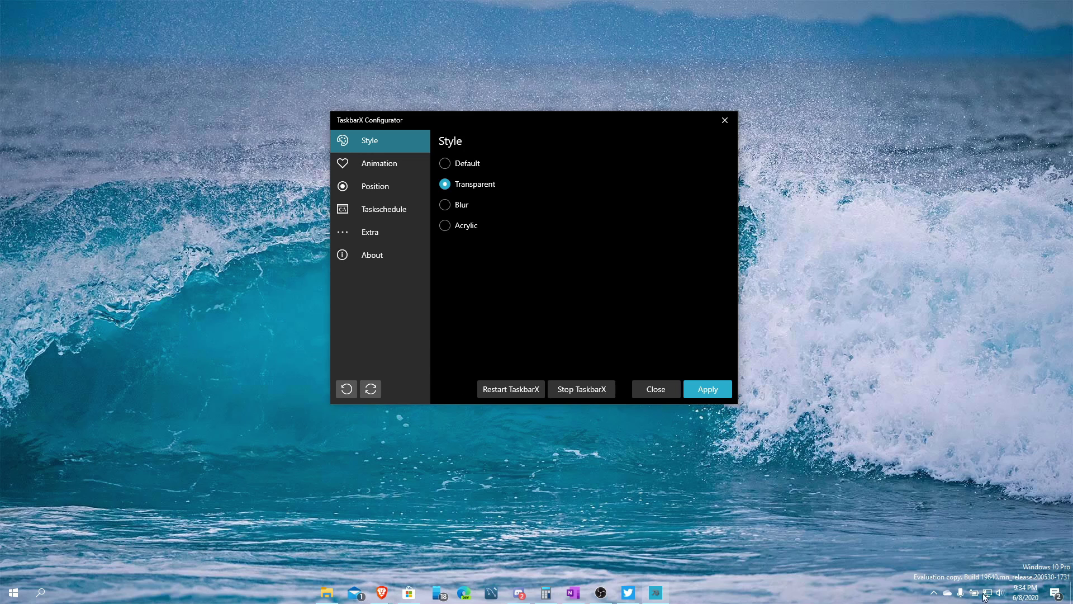
{"action": "left_click", "coordinate": [1057, 593]}
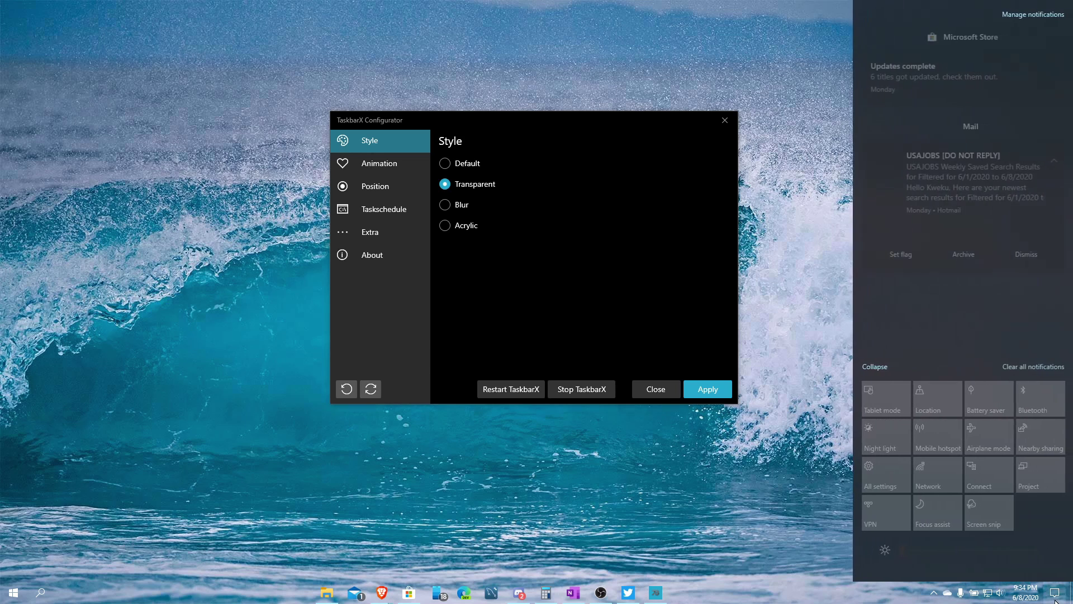
{"action": "left_click", "coordinate": [1055, 595]}
{"action": "left_click", "coordinate": [1056, 595]}
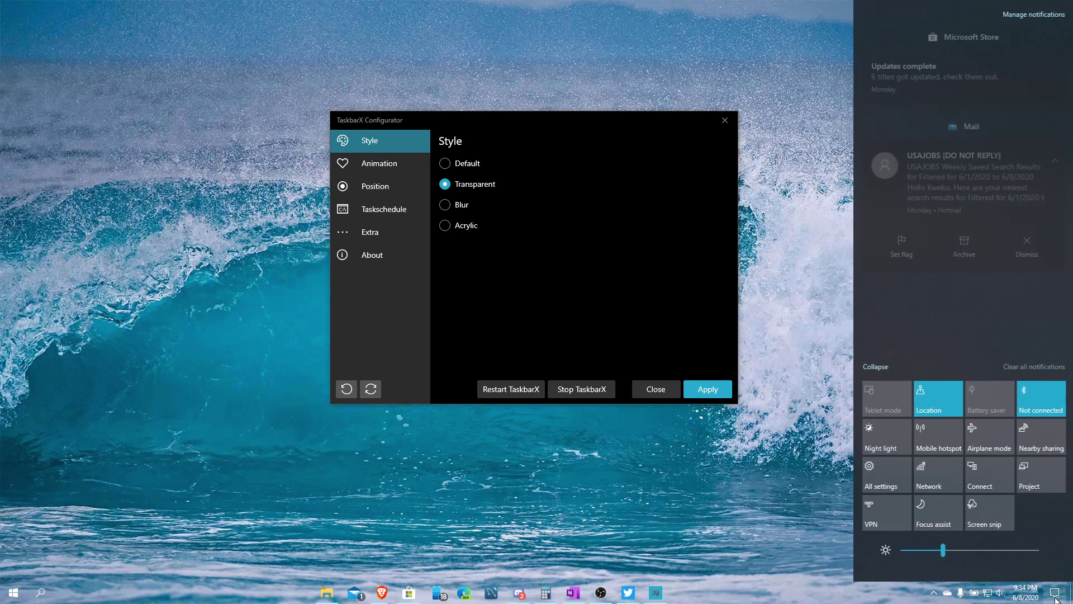
- Dismiss the notification center and try the File Explorer shortcut on the centered taskbar
{"action": "left_click", "coordinate": [1056, 594]}
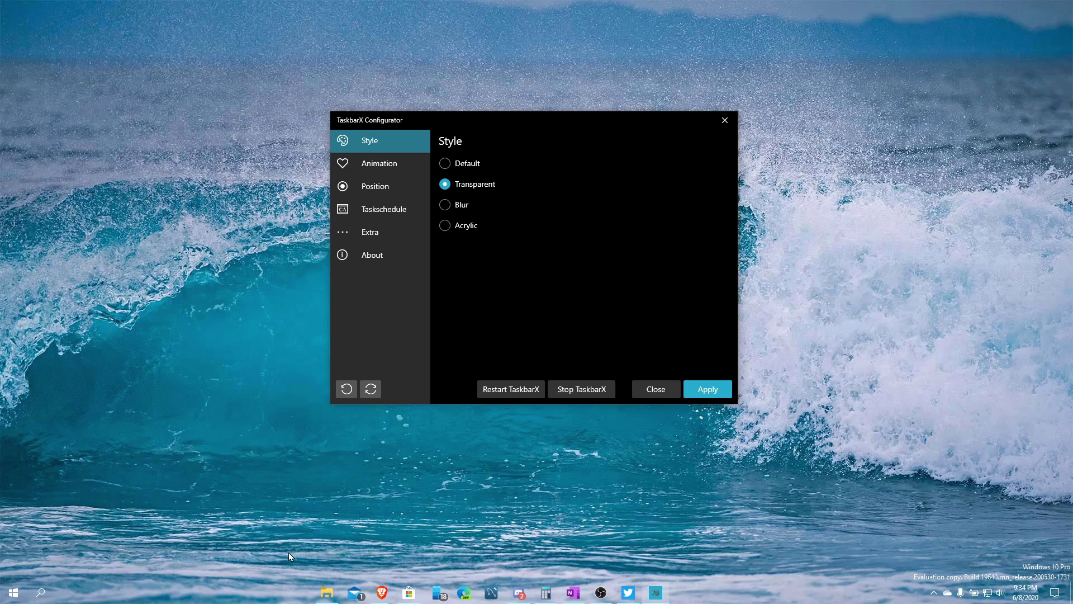
{"action": "left_click", "coordinate": [327, 592]}
{"action": "mouse_move", "coordinate": [328, 596]}
- Unlock the taskbar and enlarge its height to two rows
{"action": "right_click", "coordinate": [835, 596]}
{"action": "left_click", "coordinate": [864, 556]}
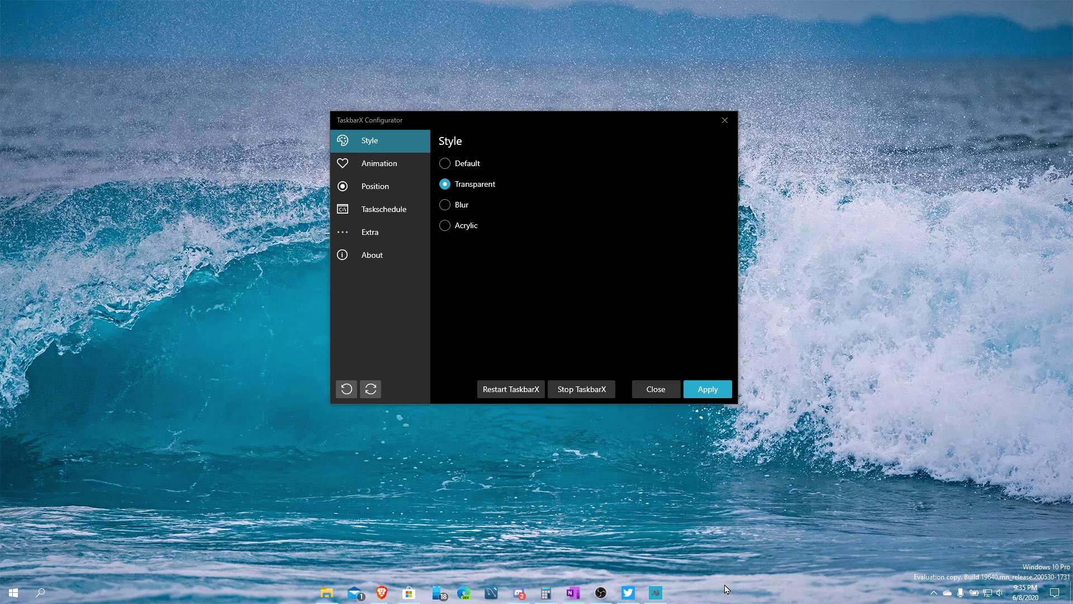
{"action": "left_click_drag", "start_coordinate": [726, 582], "coordinate": [725, 551]}
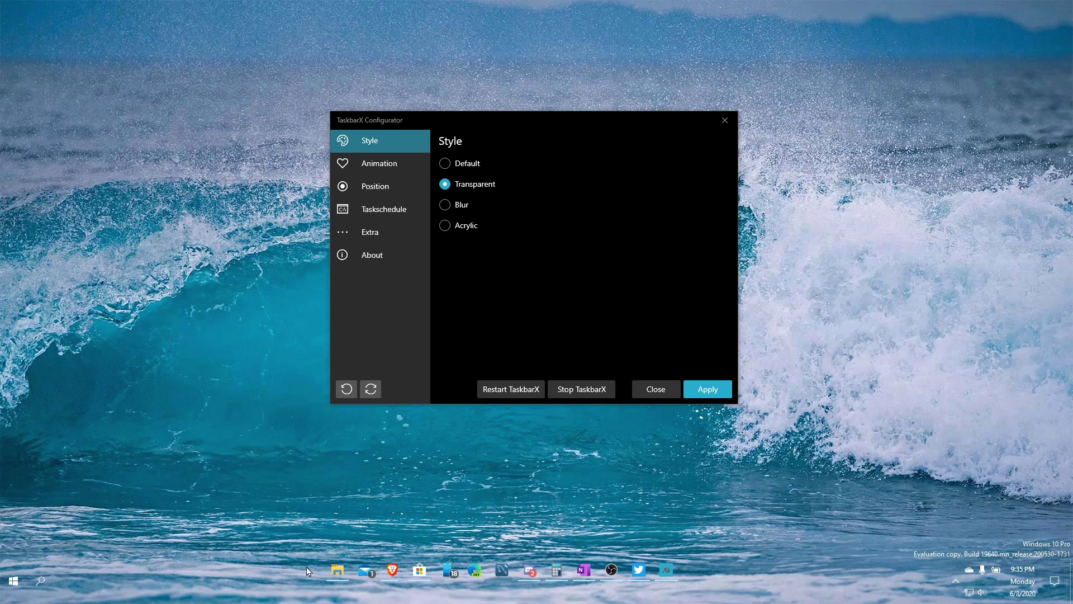
- Shrink the taskbar back to a single row and lock all taskbars
{"action": "left_click_drag", "start_coordinate": [805, 557], "coordinate": [776, 593]}
{"action": "right_click", "coordinate": [776, 592]}
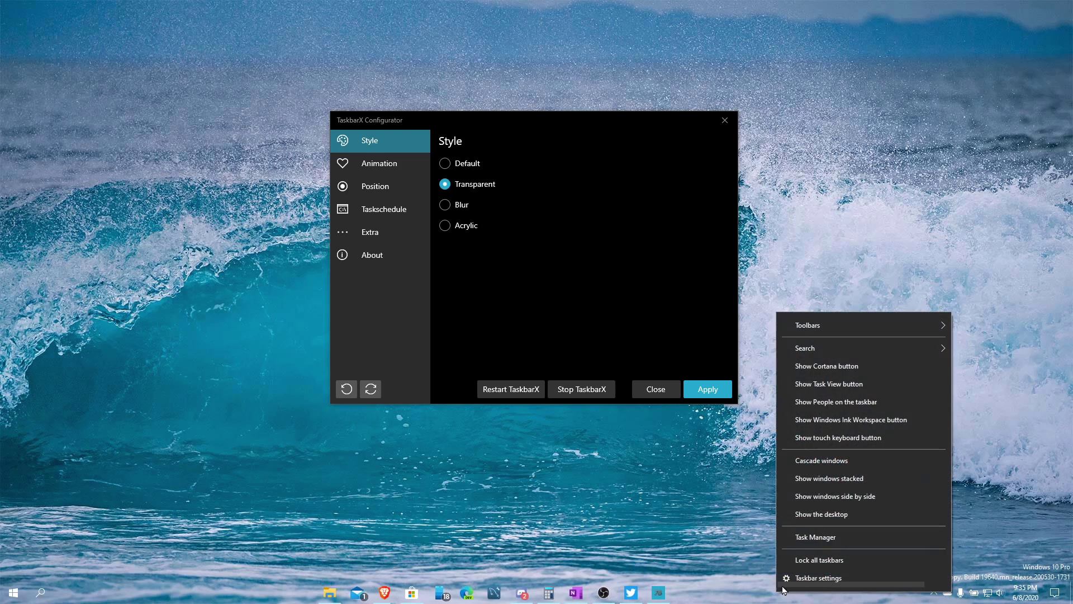
{"action": "left_click", "coordinate": [805, 559]}
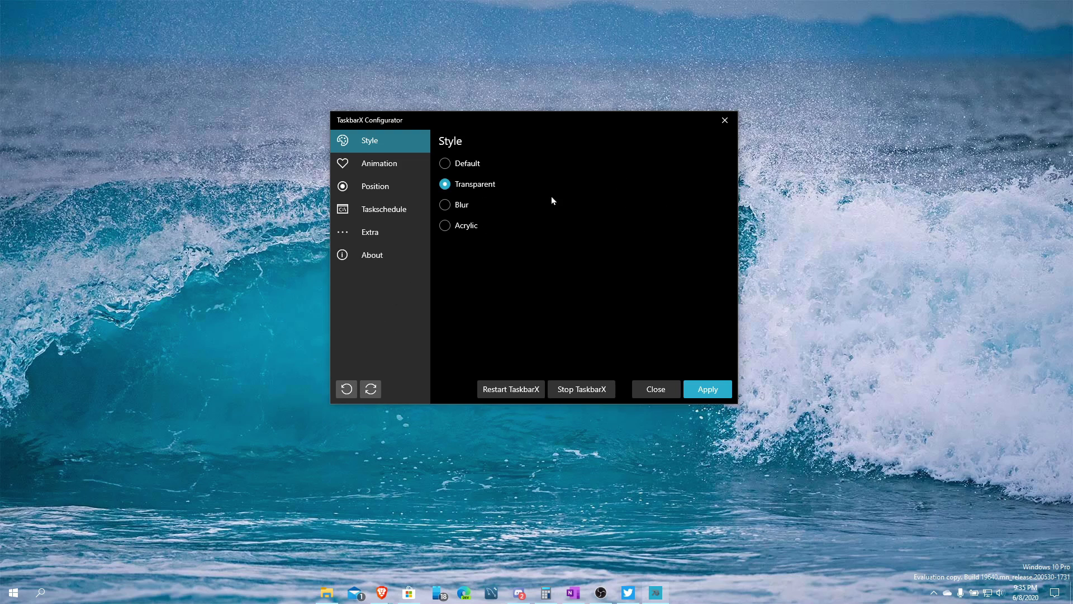
- Review the Animation, Position, Taskschedule and Extra settings once more and reposition the configurator window on the desktop
{"action": "left_click", "coordinate": [371, 164]}
{"action": "left_click", "coordinate": [372, 187]}
{"action": "left_click", "coordinate": [372, 209]}
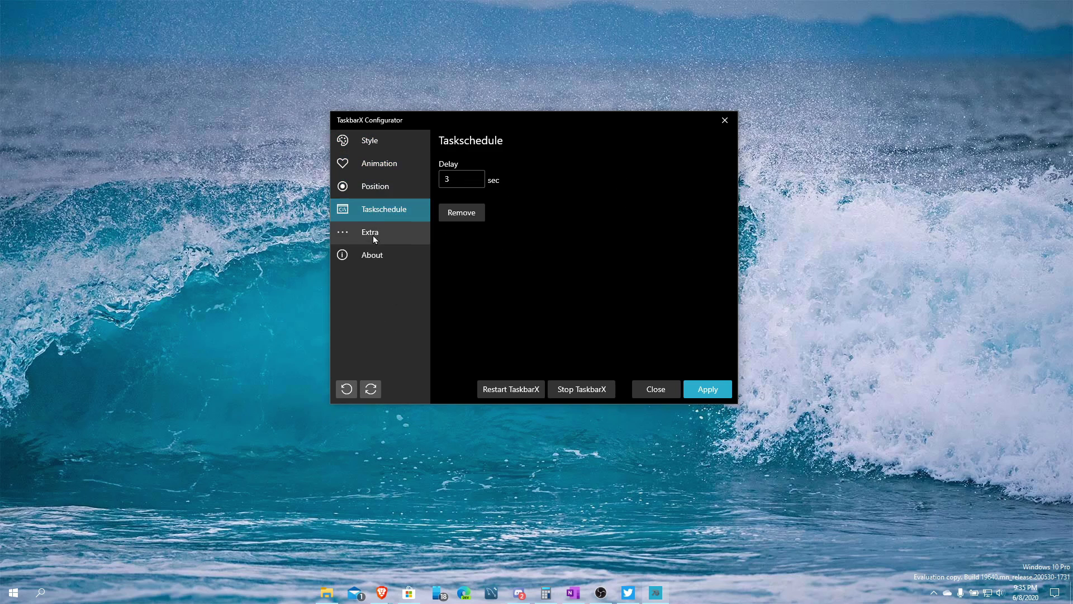
{"action": "left_click", "coordinate": [371, 233]}
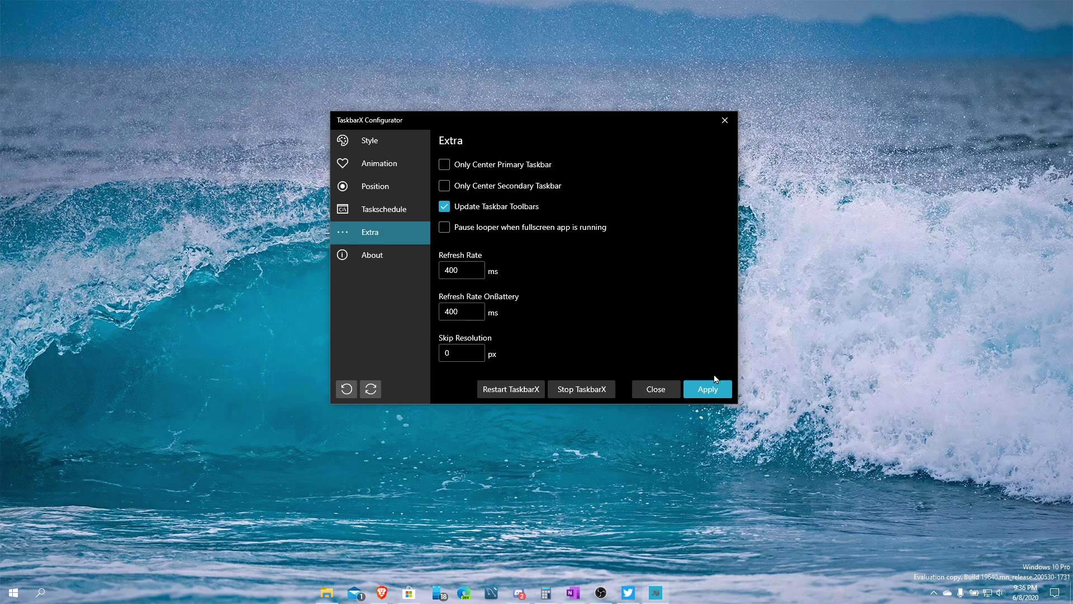
{"action": "left_click_drag", "start_coordinate": [608, 124], "coordinate": [565, 135]}
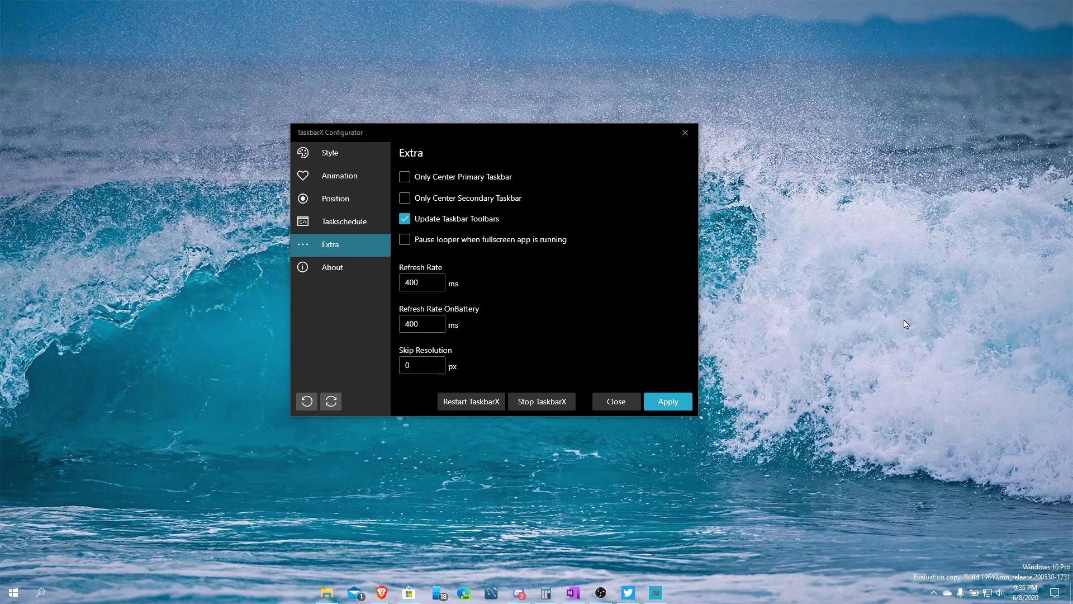